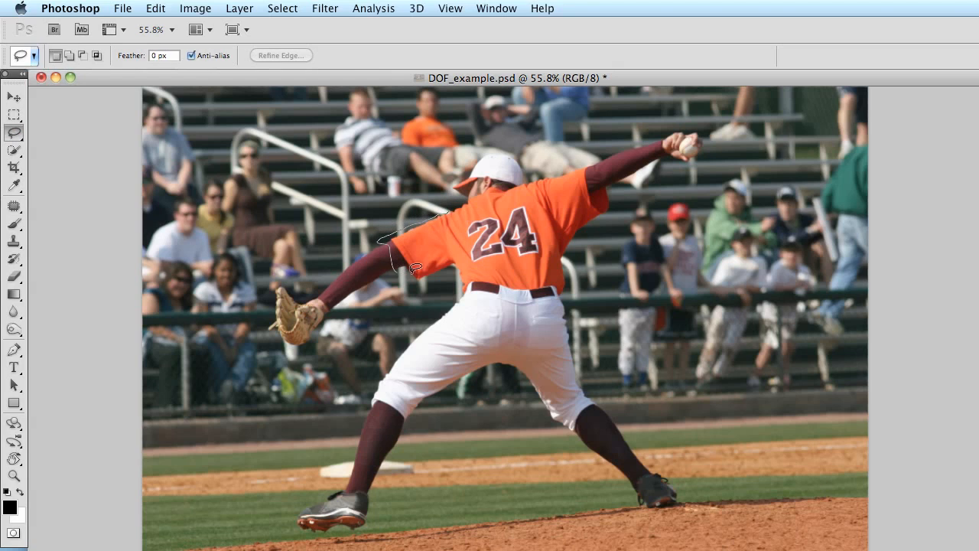
- Try a freehand Lasso selection around the pitcher's glove-side sleeve and clear it
{"action": "left_click_drag", "start_coordinate": [469, 258], "coordinate": [474, 246]}
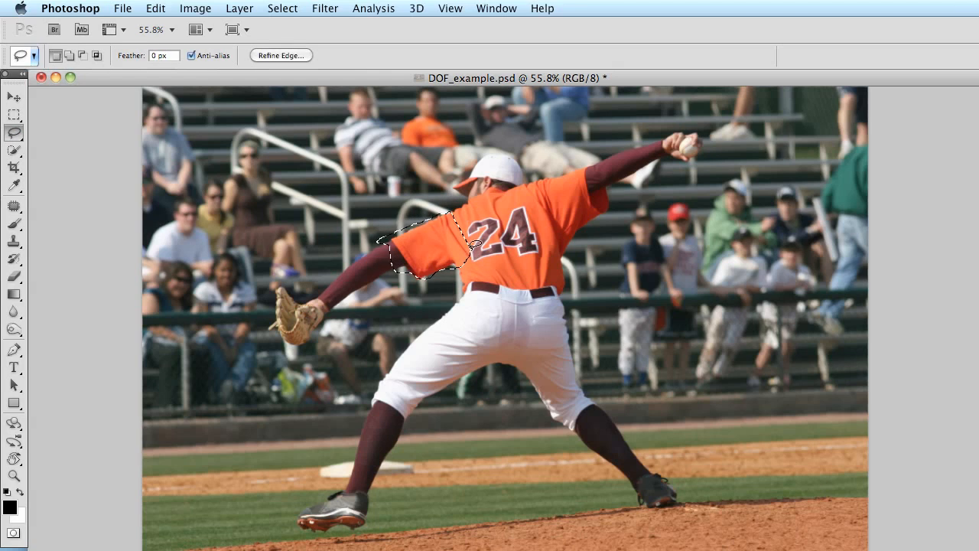
{"action": "left_click", "coordinate": [380, 234]}
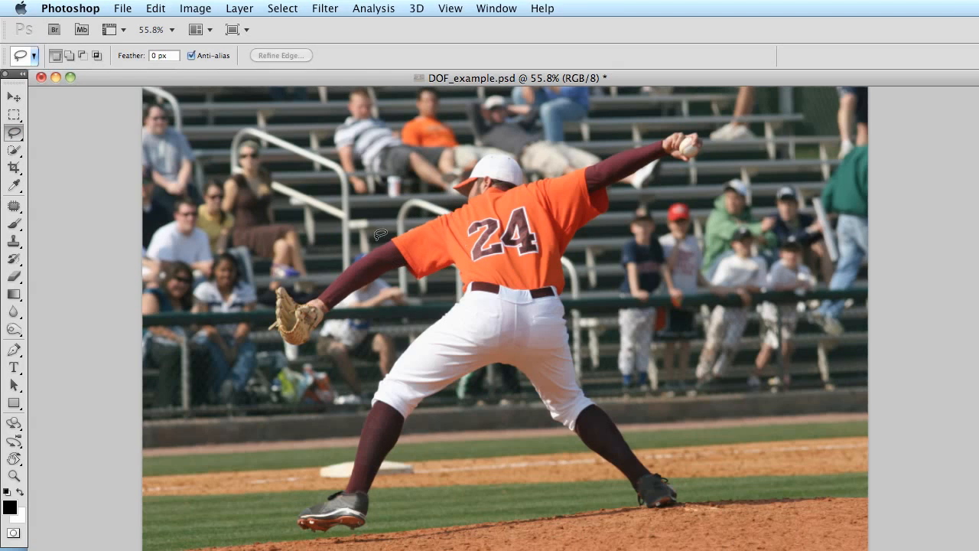
- Activate the Quick Selection tool and set its brush size to 32 px for working on the pitcher's legs
{"action": "left_click", "coordinate": [15, 150]}
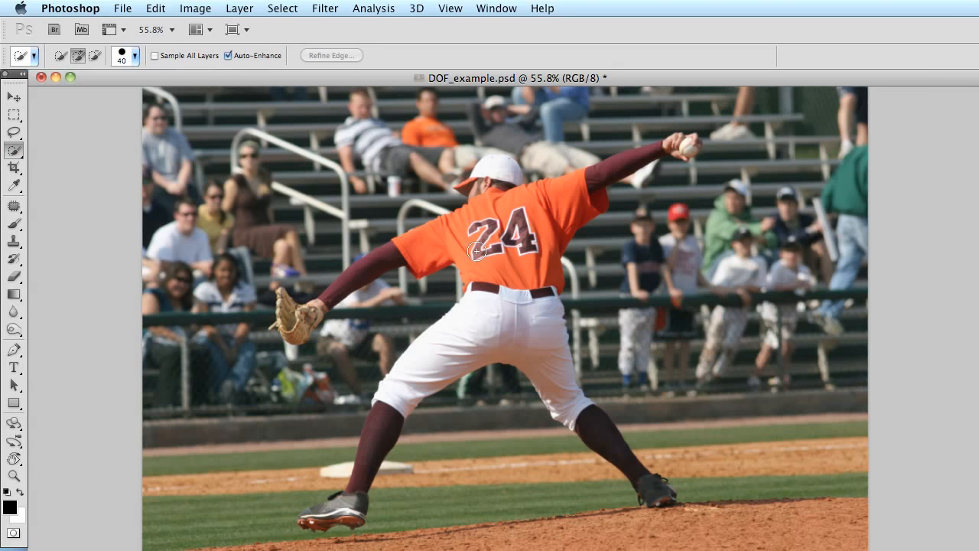
{"action": "scroll", "coordinate": [476, 251], "scroll_direction": "up", "scroll_amount": 6}
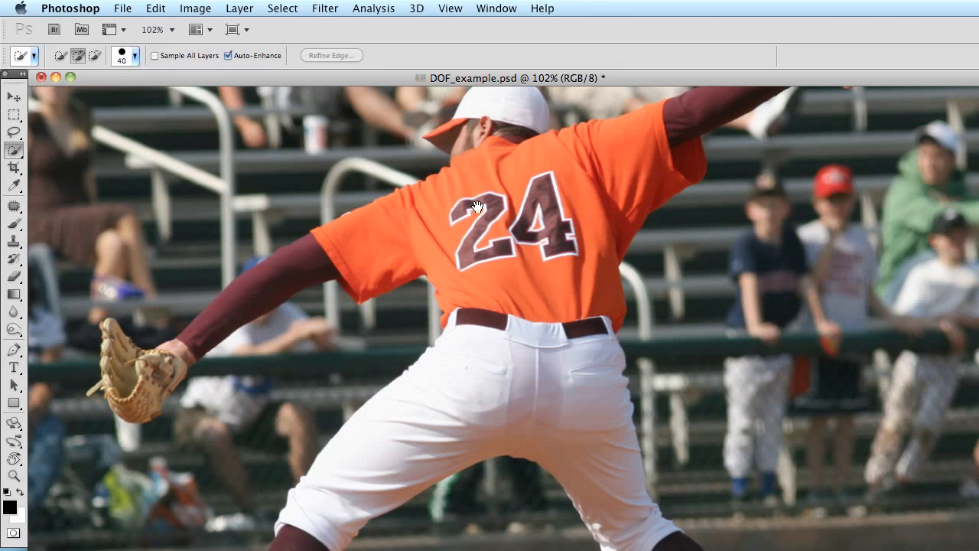
{"action": "left_click_drag", "start_coordinate": [636, 148], "coordinate": [798, 93]}
{"action": "left_click_drag", "start_coordinate": [550, 361], "coordinate": [660, 215]}
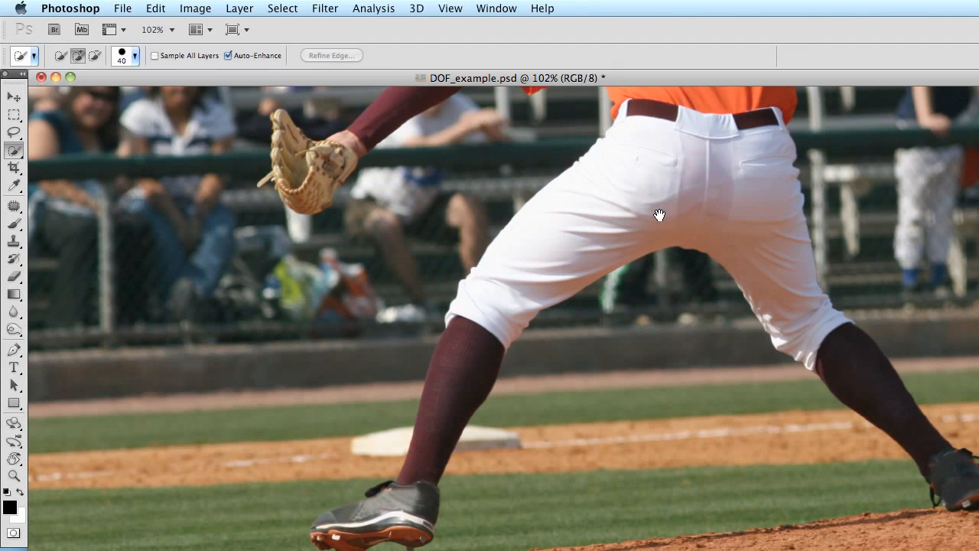
{"action": "left_click_drag", "start_coordinate": [415, 423], "coordinate": [416, 413]}
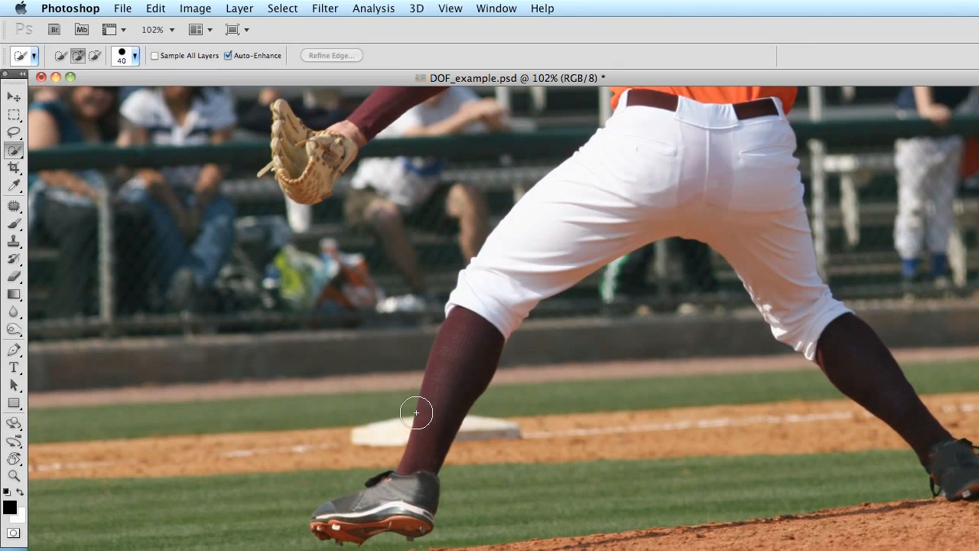
{"action": "left_click", "coordinate": [134, 55]}
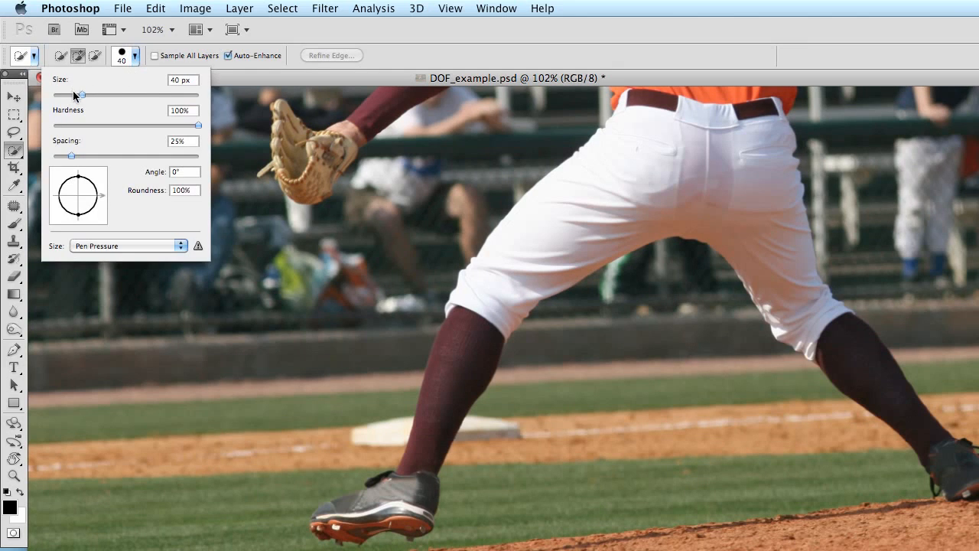
{"action": "left_click_drag", "start_coordinate": [66, 83], "coordinate": [55, 84]}
{"action": "key", "text": "Return"}
- Quick-select the pitcher's white pants, both socks and both shoes, enlarging the brush to 35 px
{"action": "left_click", "coordinate": [553, 258]}
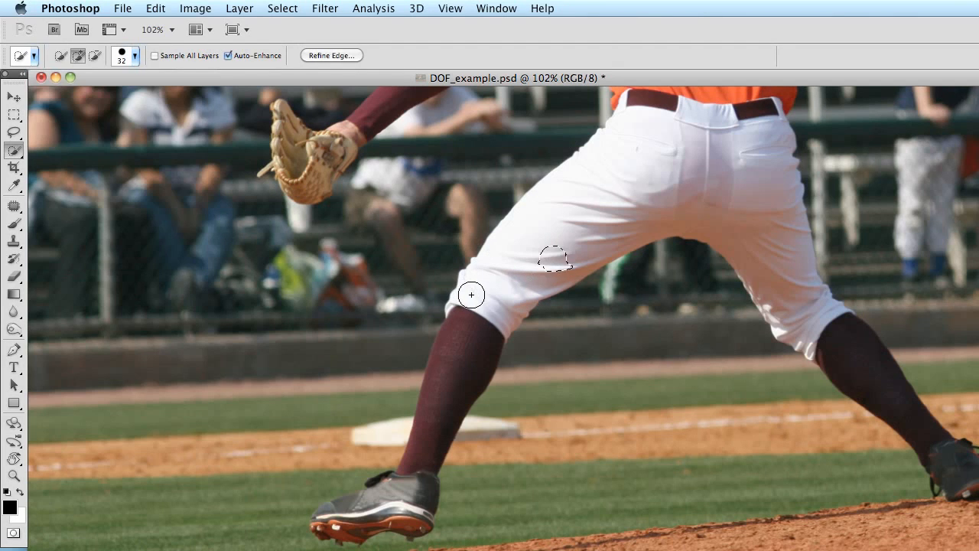
{"action": "key", "text": "bracketright"}
{"action": "mouse_move", "coordinate": [527, 252]}
{"action": "left_mouse_down"}
{"action": "mouse_move", "coordinate": [500, 284]}
{"action": "mouse_move", "coordinate": [406, 490]}
{"action": "mouse_move", "coordinate": [352, 520]}
{"action": "mouse_move", "coordinate": [407, 518]}
{"action": "left_mouse_up"}
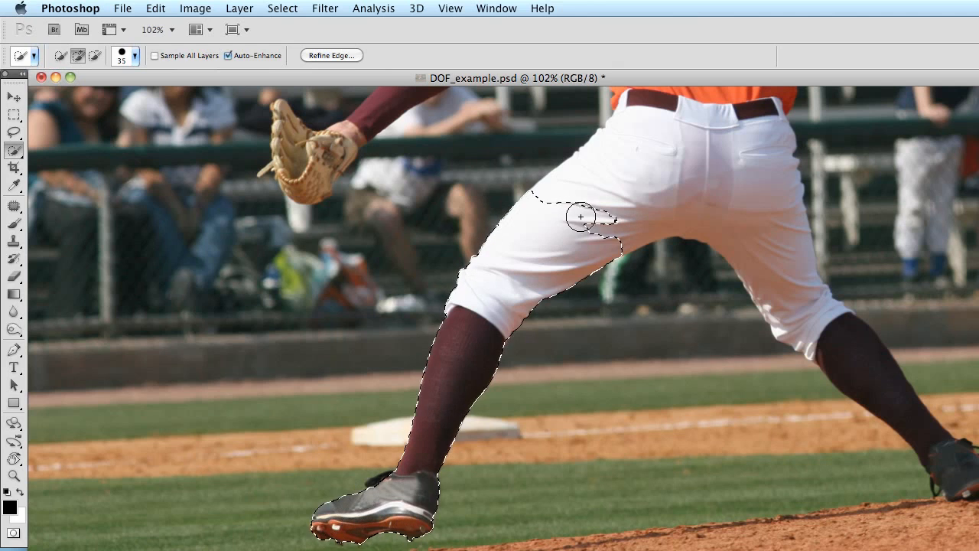
{"action": "mouse_move", "coordinate": [579, 214]}
{"action": "left_mouse_down"}
{"action": "mouse_move", "coordinate": [624, 178]}
{"action": "mouse_move", "coordinate": [730, 187]}
{"action": "mouse_move", "coordinate": [754, 265]}
{"action": "mouse_move", "coordinate": [809, 345]}
{"action": "mouse_move", "coordinate": [948, 461]}
{"action": "mouse_move", "coordinate": [824, 252]}
{"action": "left_mouse_up"}
- Add the pitcher's orange jersey, cap, throwing arm and ball, and the glove-side arm with its glove to the selection
{"action": "key", "text": "space"}
{"action": "left_click_drag", "start_coordinate": [679, 220], "coordinate": [540, 527]}
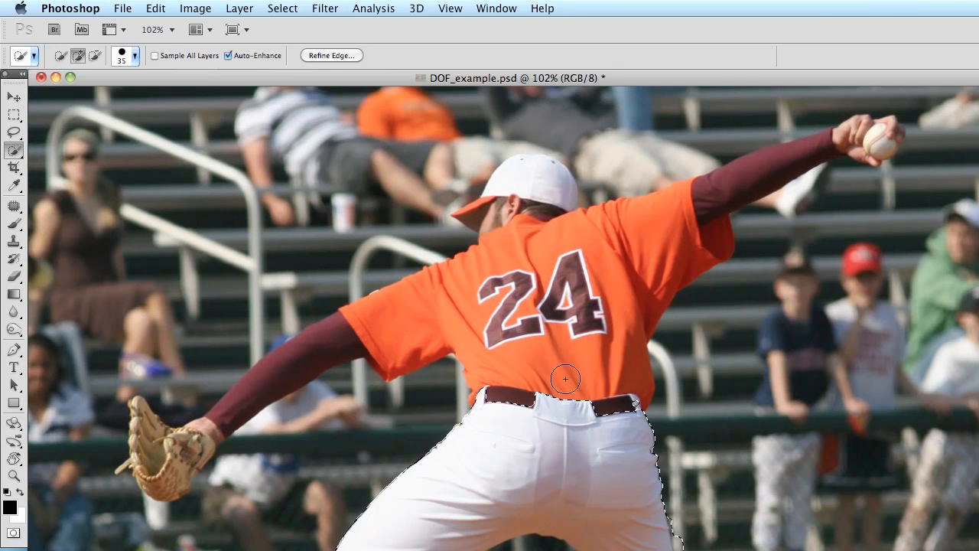
{"action": "mouse_move", "coordinate": [563, 382]}
{"action": "left_mouse_down"}
{"action": "mouse_move", "coordinate": [508, 360]}
{"action": "mouse_move", "coordinate": [534, 173]}
{"action": "mouse_move", "coordinate": [489, 207]}
{"action": "mouse_move", "coordinate": [577, 228]}
{"action": "mouse_move", "coordinate": [662, 222]}
{"action": "mouse_move", "coordinate": [856, 141]}
{"action": "mouse_move", "coordinate": [840, 153]}
{"action": "left_mouse_up"}
{"action": "mouse_move", "coordinate": [375, 328]}
{"action": "left_mouse_down"}
{"action": "mouse_move", "coordinate": [244, 395]}
{"action": "mouse_move", "coordinate": [163, 454]}
{"action": "mouse_move", "coordinate": [155, 472]}
{"action": "left_mouse_up"}
- Subtract the background between the pitcher's legs from the selection with a 25 px brush, following the pants, socks and shoe edges
{"action": "mouse_move", "coordinate": [582, 449]}
{"action": "left_mouse_down"}
{"action": "mouse_move", "coordinate": [581, 324]}
{"action": "mouse_move", "coordinate": [556, 248]}
{"action": "mouse_move", "coordinate": [587, 263]}
{"action": "mouse_move", "coordinate": [586, 236]}
{"action": "left_mouse_up"}
{"action": "key", "text": "alt"}
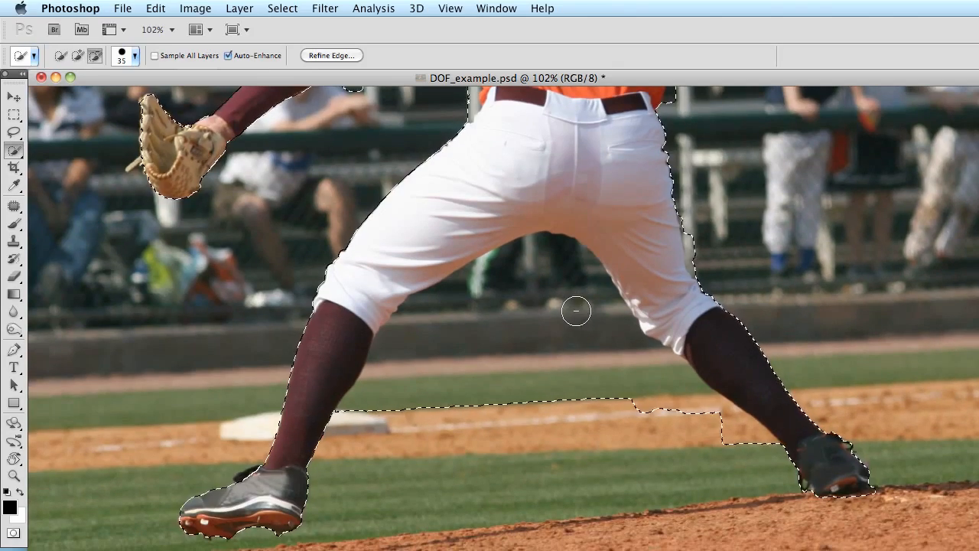
{"action": "scroll", "coordinate": [576, 310], "scroll_direction": "up", "scroll_amount": 5}
{"action": "scroll", "coordinate": [574, 312], "scroll_direction": "down", "scroll_amount": 4}
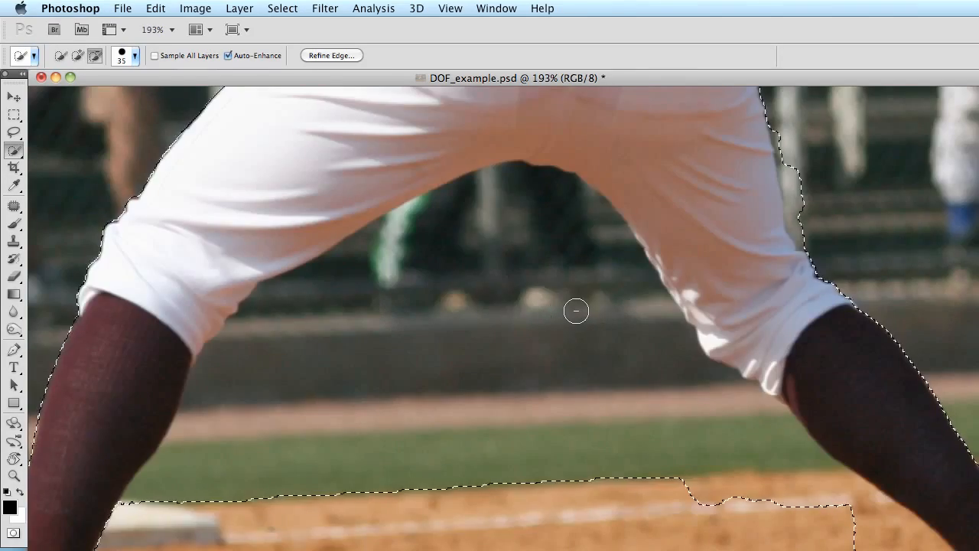
{"action": "scroll", "coordinate": [574, 312], "scroll_direction": "down", "scroll_amount": 2}
{"action": "scroll", "coordinate": [573, 314], "scroll_direction": "up", "scroll_amount": 2}
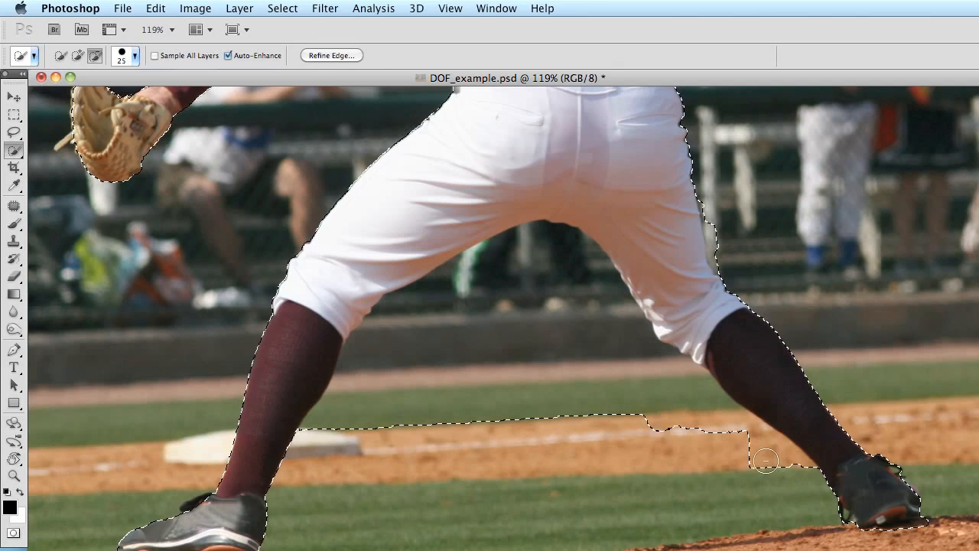
{"action": "mouse_move", "coordinate": [675, 410]}
{"action": "left_mouse_down"}
{"action": "mouse_move", "coordinate": [563, 285]}
{"action": "mouse_move", "coordinate": [510, 302]}
{"action": "mouse_move", "coordinate": [421, 407]}
{"action": "mouse_move", "coordinate": [359, 437]}
{"action": "mouse_move", "coordinate": [329, 434]}
{"action": "mouse_move", "coordinate": [719, 431]}
{"action": "mouse_move", "coordinate": [695, 387]}
{"action": "left_mouse_up"}
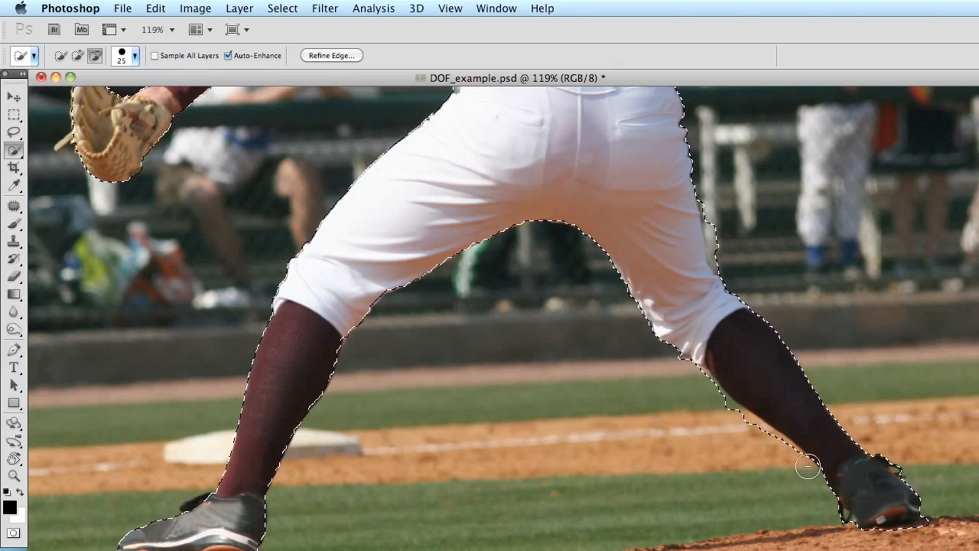
{"action": "mouse_move", "coordinate": [749, 427]}
{"action": "left_mouse_down"}
{"action": "mouse_move", "coordinate": [666, 354]}
{"action": "mouse_move", "coordinate": [685, 367]}
{"action": "left_mouse_up"}
{"action": "left_click_drag", "start_coordinate": [808, 482], "coordinate": [831, 496]}
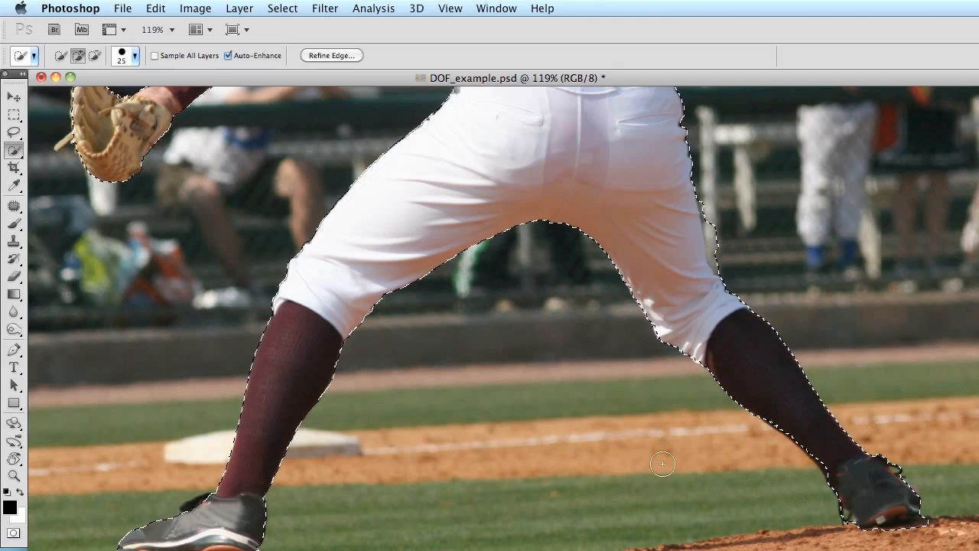
- Add the missing ankle flap of the front shoe and subtract the background strip beside the pitcher's back thigh
{"action": "left_click_drag", "start_coordinate": [431, 474], "coordinate": [581, 395]}
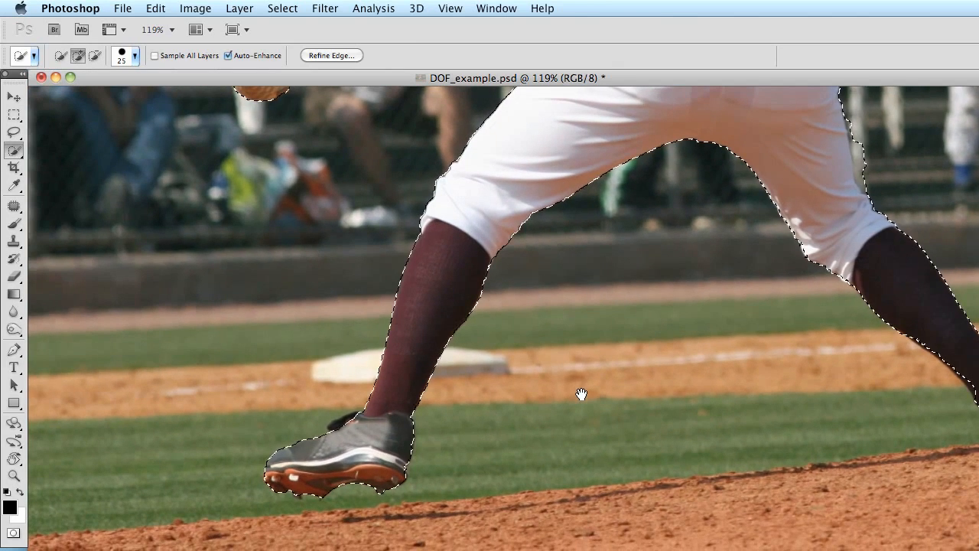
{"action": "left_click_drag", "start_coordinate": [360, 423], "coordinate": [339, 429]}
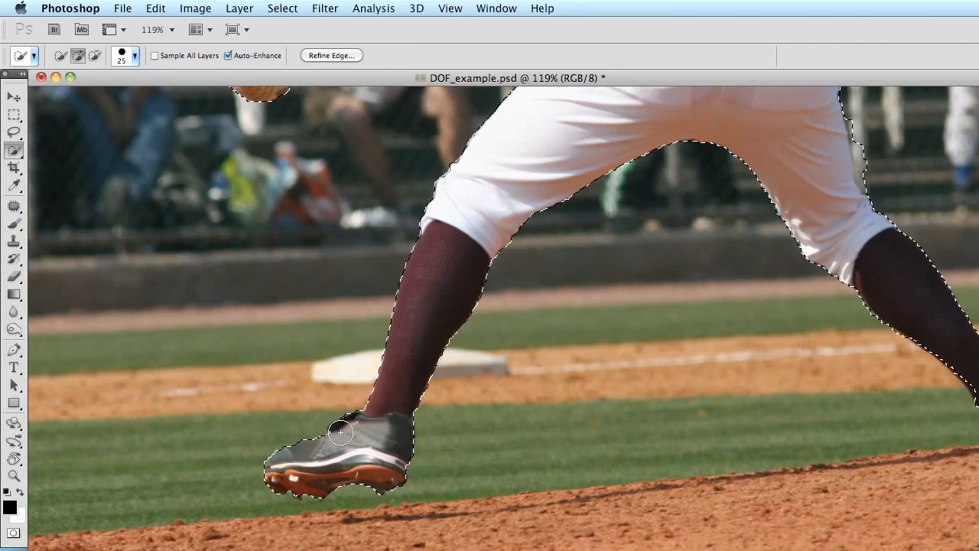
{"action": "left_click_drag", "start_coordinate": [572, 423], "coordinate": [403, 548]}
{"action": "left_click_drag", "start_coordinate": [668, 262], "coordinate": [646, 324]}
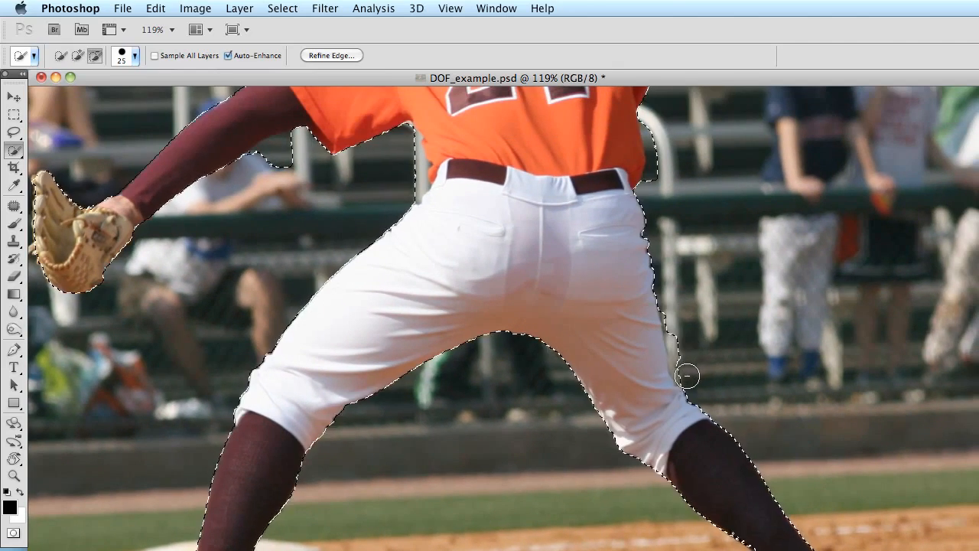
{"action": "left_click_drag", "start_coordinate": [688, 376], "coordinate": [670, 305]}
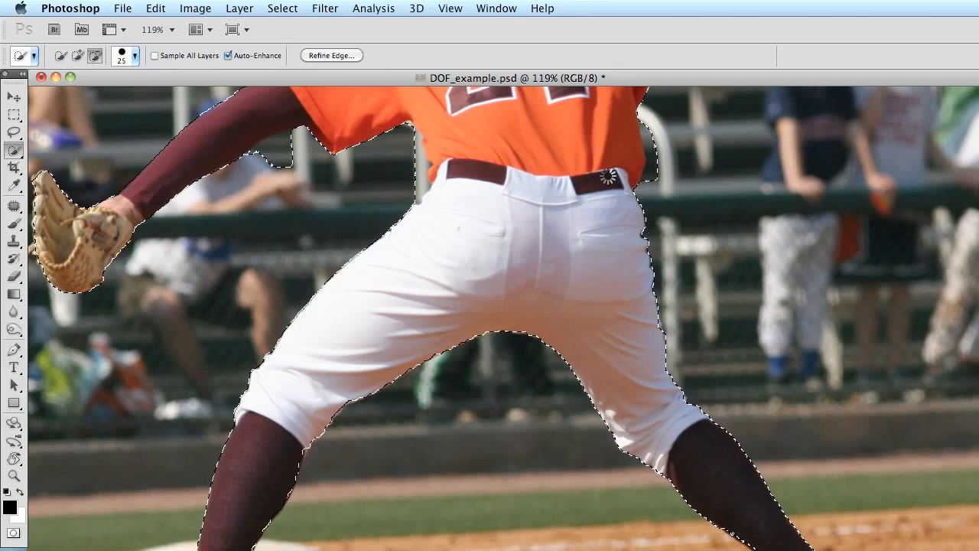
- Subtract the background beside the jersey's waist on both sides and below the glove-side sleeve and arm
{"action": "scroll", "coordinate": [607, 178], "scroll_direction": "up", "scroll_amount": 5}
{"action": "scroll", "coordinate": [608, 177], "scroll_direction": "left", "scroll_amount": 1}
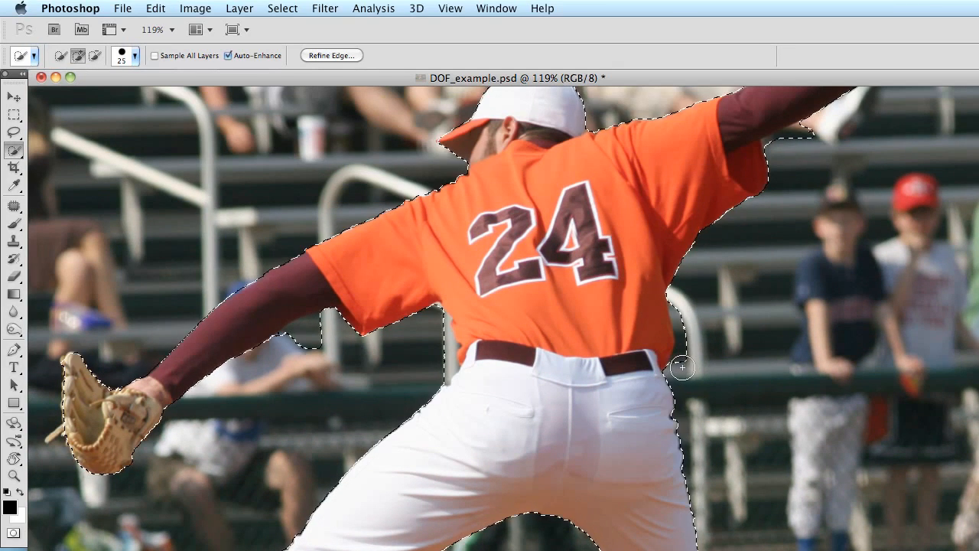
{"action": "left_click_drag", "start_coordinate": [681, 368], "coordinate": [681, 313]}
{"action": "left_click_drag", "start_coordinate": [440, 363], "coordinate": [442, 324]}
{"action": "mouse_move", "coordinate": [318, 329]}
{"action": "left_mouse_down"}
{"action": "mouse_move", "coordinate": [289, 338]}
{"action": "mouse_move", "coordinate": [291, 348]}
{"action": "mouse_move", "coordinate": [312, 334]}
{"action": "left_mouse_up"}
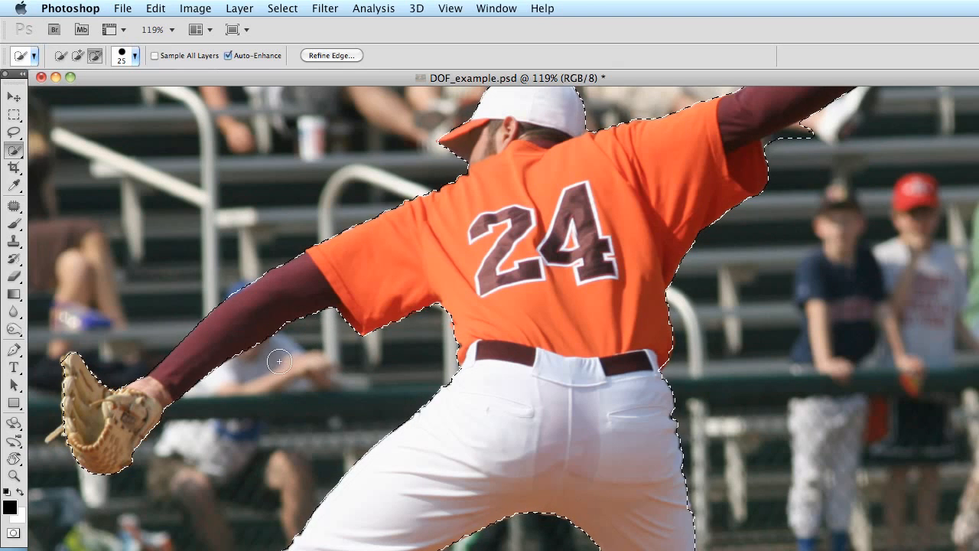
- Subtract the bleachers and the spectator's shoe above and below the throwing arm from the selection
{"action": "key", "text": "space"}
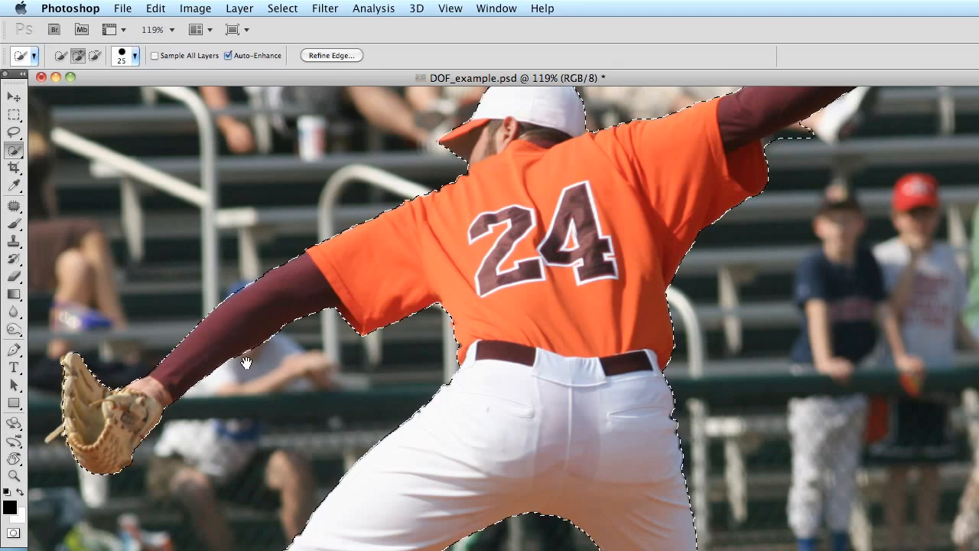
{"action": "left_click_drag", "start_coordinate": [247, 362], "coordinate": [76, 491]}
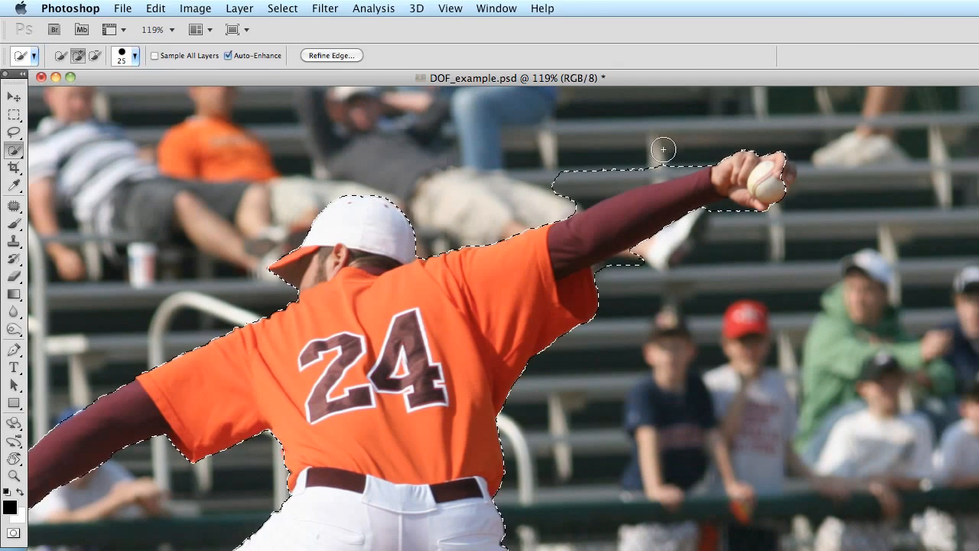
{"action": "mouse_move", "coordinate": [663, 149]}
{"action": "left_mouse_down", "text": "alt"}
{"action": "mouse_move", "coordinate": [634, 164]}
{"action": "mouse_move", "coordinate": [557, 198]}
{"action": "mouse_move", "coordinate": [605, 177]}
{"action": "mouse_move", "coordinate": [667, 166]}
{"action": "left_mouse_up", "text": "alt"}
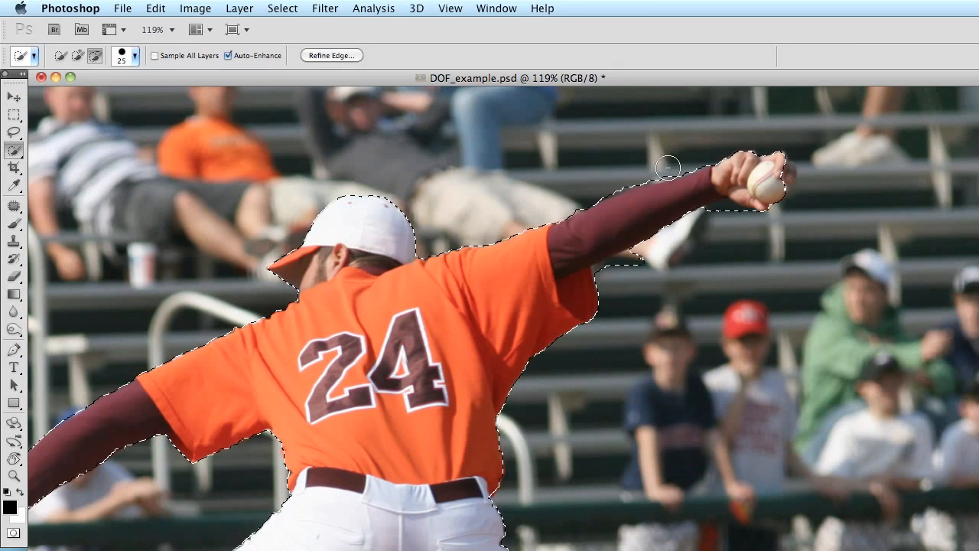
{"action": "left_click_drag", "start_coordinate": [722, 225], "coordinate": [722, 210], "text": "alt"}
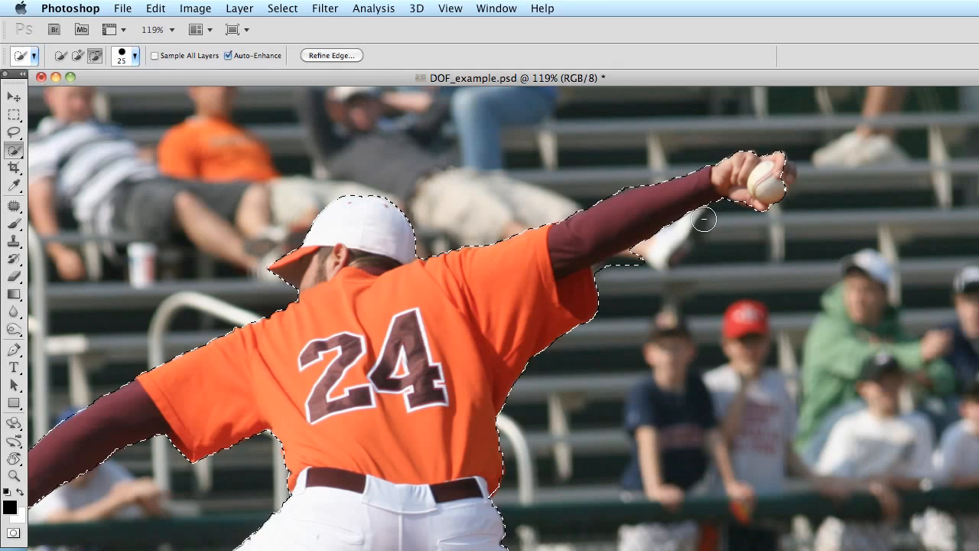
{"action": "mouse_move", "coordinate": [662, 250]}
{"action": "left_mouse_down", "text": "alt"}
{"action": "mouse_move", "coordinate": [600, 277]}
{"action": "mouse_move", "coordinate": [624, 278]}
{"action": "mouse_move", "coordinate": [610, 304]}
{"action": "mouse_move", "coordinate": [578, 305]}
{"action": "mouse_move", "coordinate": [576, 279]}
{"action": "left_mouse_up", "text": "alt"}
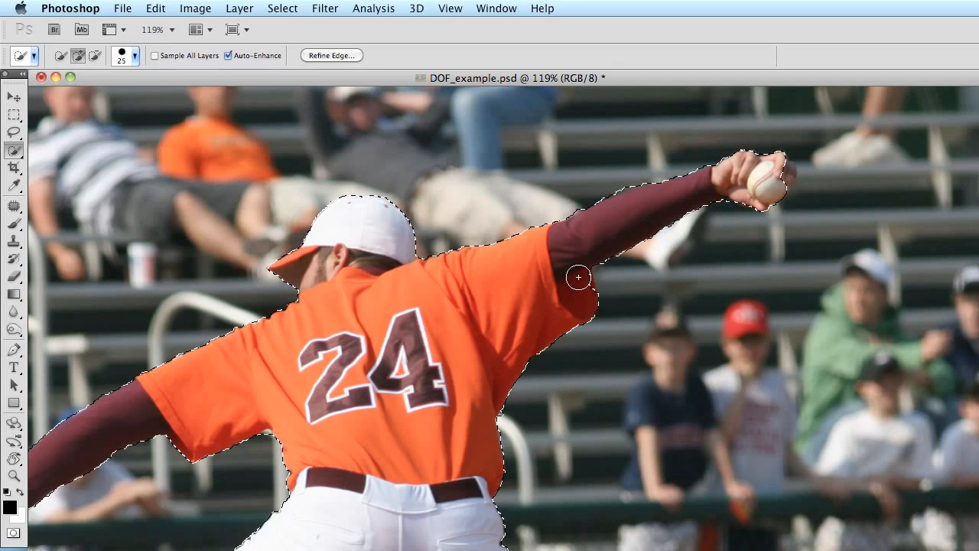
- Refine the selection edges around the throwing-arm sleeve, forearm and the hand holding the ball with a 15 px brush
{"action": "scroll", "coordinate": [581, 281], "scroll_direction": "up", "scroll_amount": 3}
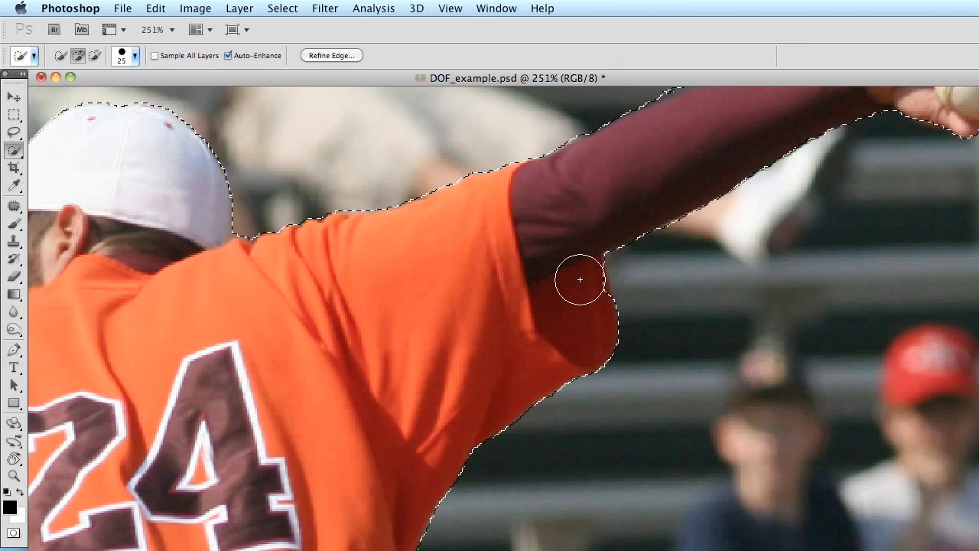
{"action": "key", "text": "bracketleft"}
{"action": "left_click_drag", "start_coordinate": [623, 265], "coordinate": [472, 347]}
{"action": "left_click_drag", "start_coordinate": [724, 191], "coordinate": [713, 190]}
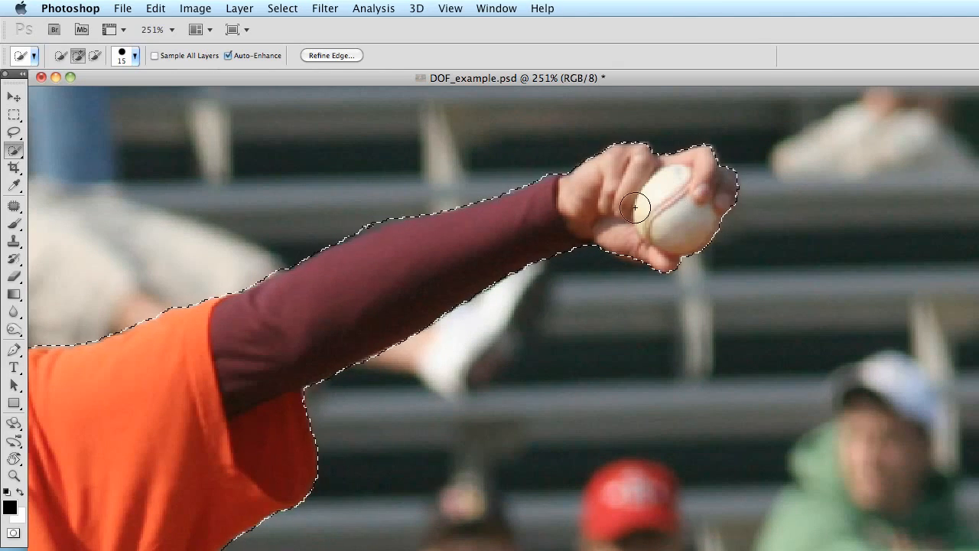
{"action": "left_click_drag", "start_coordinate": [579, 239], "coordinate": [887, 207]}
{"action": "left_click_drag", "start_coordinate": [795, 224], "coordinate": [645, 269]}
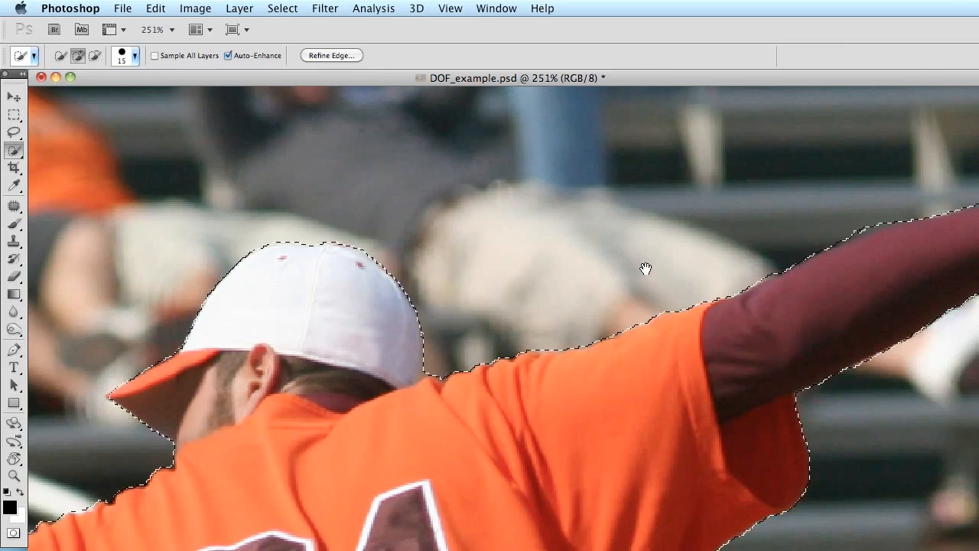
{"action": "mouse_move", "coordinate": [874, 223]}
{"action": "left_mouse_down"}
{"action": "mouse_move", "coordinate": [886, 218]}
{"action": "mouse_move", "coordinate": [872, 209]}
{"action": "mouse_move", "coordinate": [852, 222]}
{"action": "left_mouse_up"}
- Refine the selection around the baseball glove, including its protruding lace, with an 8 px brush
{"action": "left_click_drag", "start_coordinate": [501, 285], "coordinate": [724, 189]}
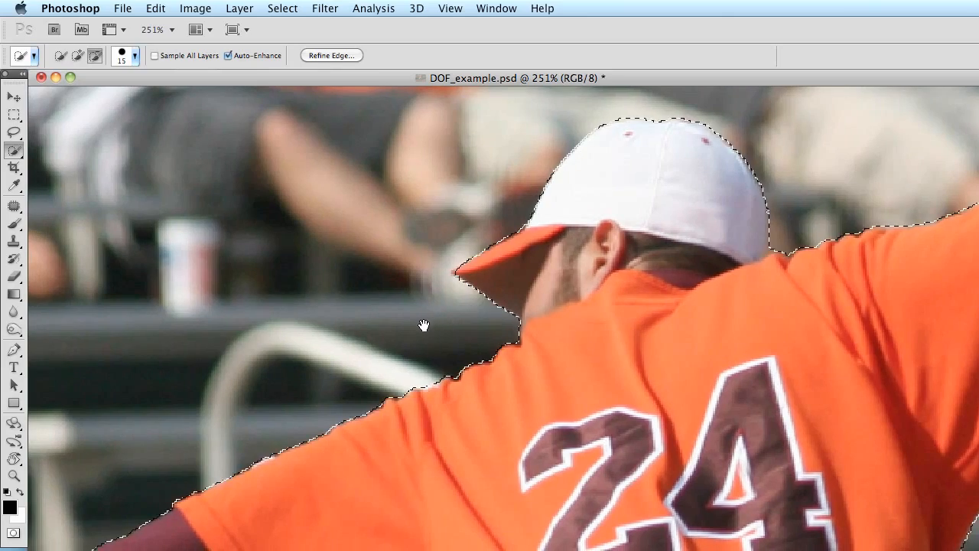
{"action": "mouse_move", "coordinate": [424, 325]}
{"action": "left_mouse_down"}
{"action": "mouse_move", "coordinate": [655, 188]}
{"action": "mouse_move", "coordinate": [743, 151]}
{"action": "left_mouse_up"}
{"action": "mouse_move", "coordinate": [576, 252]}
{"action": "left_mouse_down"}
{"action": "mouse_move", "coordinate": [598, 225]}
{"action": "mouse_move", "coordinate": [730, 149]}
{"action": "left_mouse_up"}
{"action": "left_click_drag", "start_coordinate": [413, 333], "coordinate": [595, 225]}
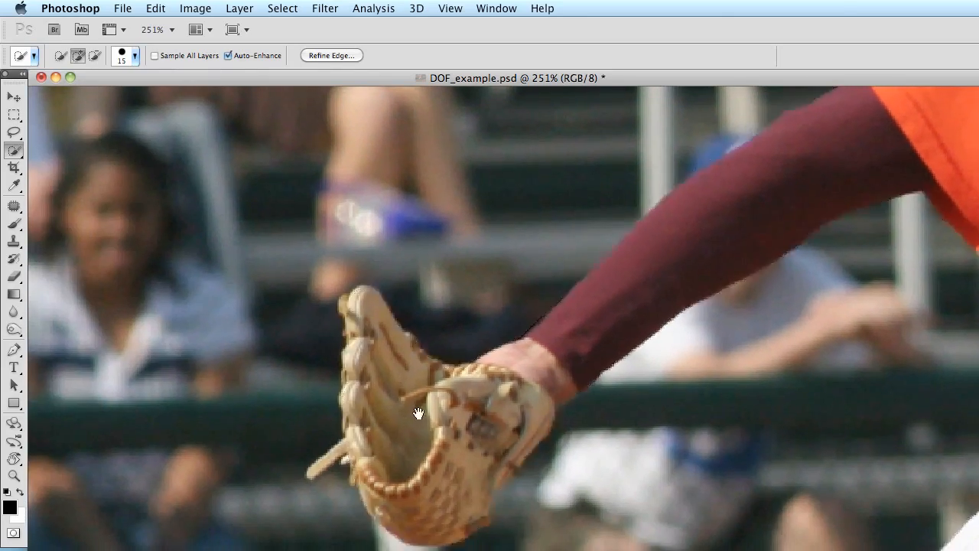
{"action": "left_click_drag", "start_coordinate": [420, 411], "coordinate": [476, 356]}
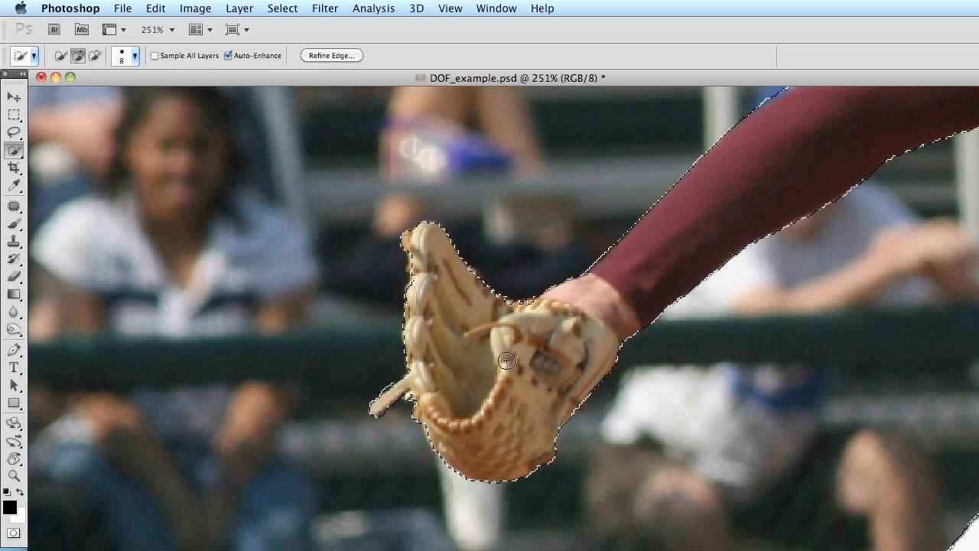
- Check and touch up the selection edges from the front leg across to the rear leg and its planted shoe
{"action": "scroll", "coordinate": [497, 265], "scroll_direction": "down", "scroll_amount": 6}
{"action": "scroll", "coordinate": [497, 264], "scroll_direction": "right", "scroll_amount": 9}
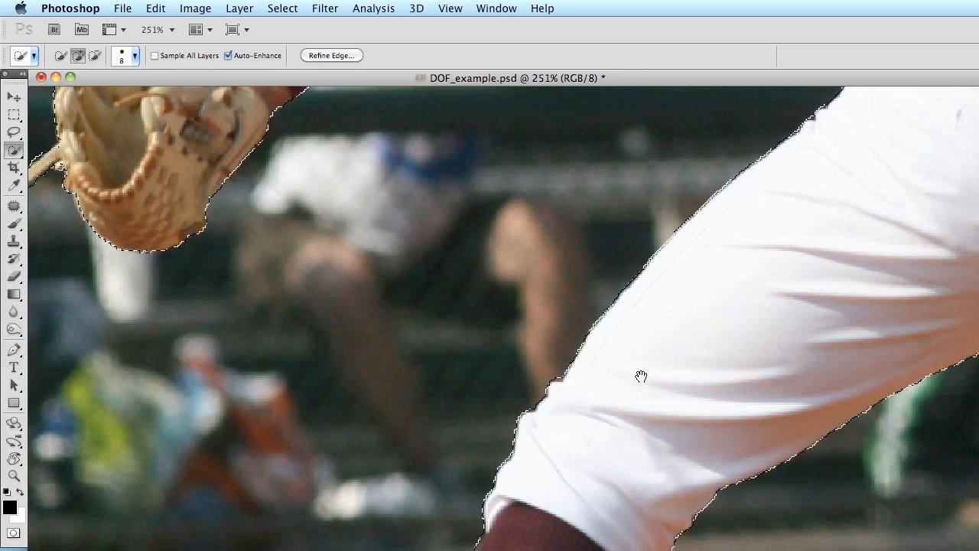
{"action": "scroll", "coordinate": [641, 376], "scroll_direction": "down", "scroll_amount": 10}
{"action": "left_click_drag", "start_coordinate": [501, 373], "coordinate": [552, 355]}
{"action": "left_click_drag", "start_coordinate": [629, 352], "coordinate": [404, 522]}
{"action": "left_click_drag", "start_coordinate": [705, 503], "coordinate": [425, 174]}
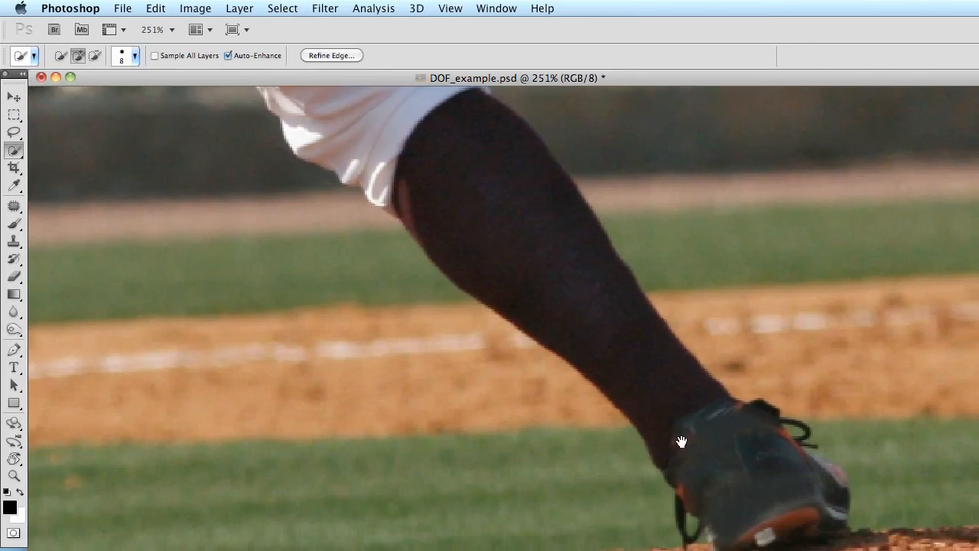
{"action": "left_click_drag", "start_coordinate": [522, 316], "coordinate": [595, 369]}
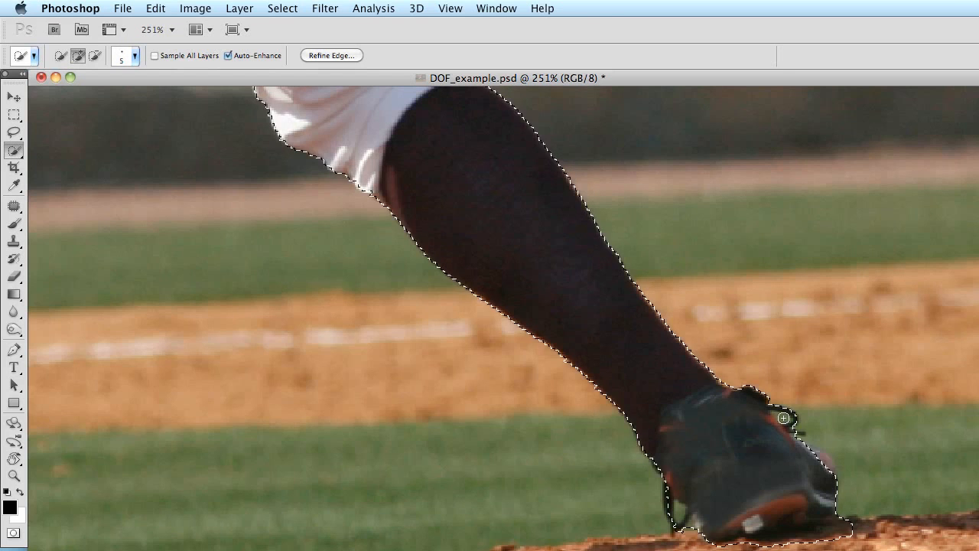
- Subtract the background gaps inside the lace loops of the planted shoe from the selection with a 5 px brush
{"action": "key", "text": "alt"}
{"action": "key", "text": "alt"}
{"action": "left_click_drag", "start_coordinate": [690, 538], "coordinate": [687, 534]}
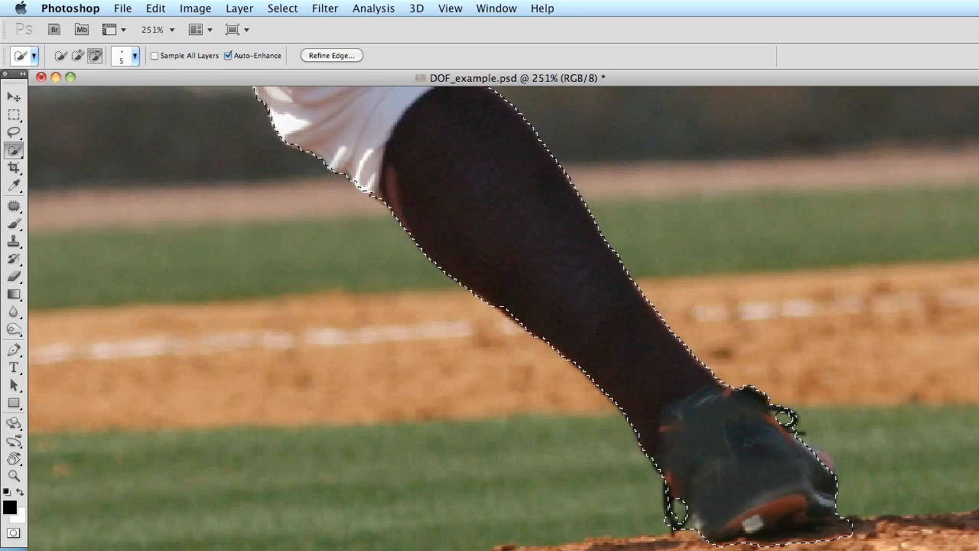
{"action": "left_click", "coordinate": [690, 537], "text": "alt"}
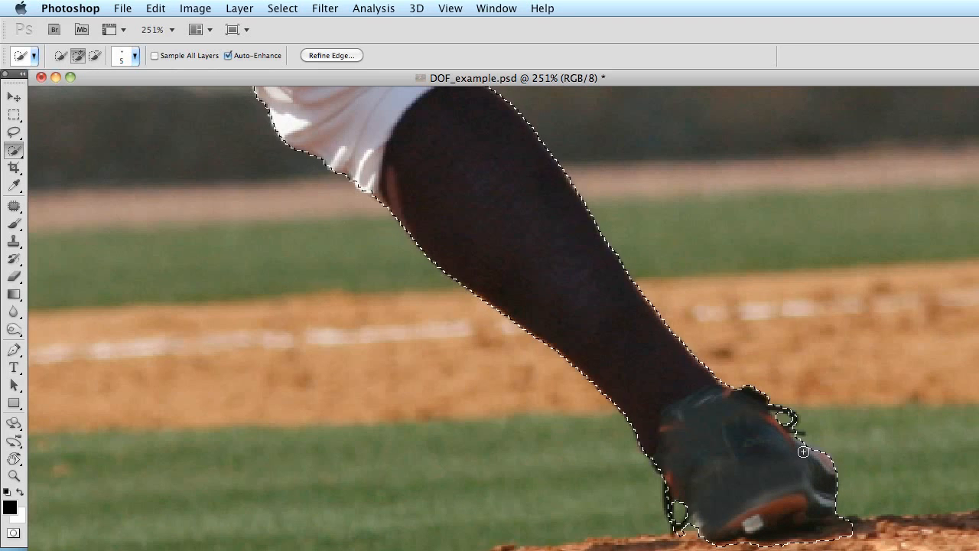
- Save the finished selection as a new channel named Pitcher in DOF_example.psd
{"action": "scroll", "coordinate": [595, 454], "scroll_direction": "down", "scroll_amount": 6}
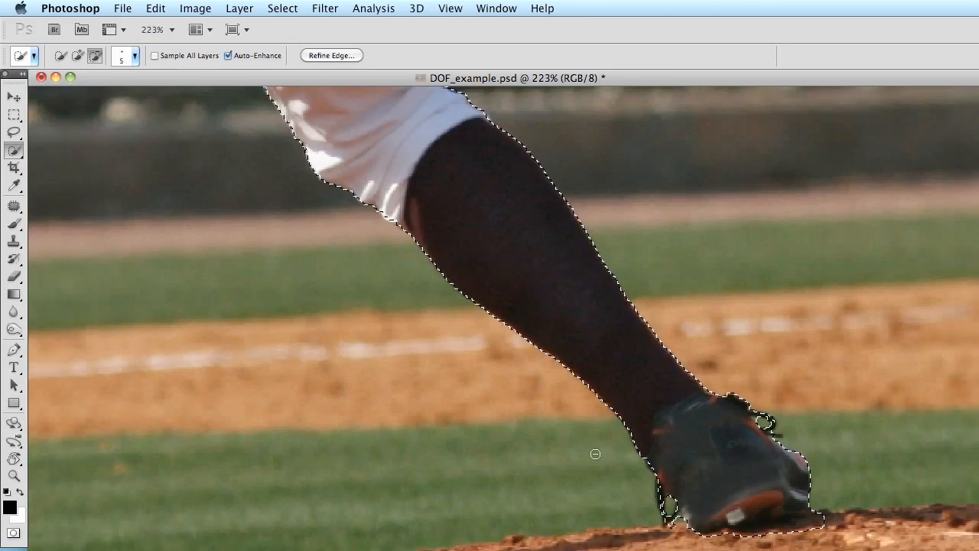
{"action": "scroll", "coordinate": [592, 453], "scroll_direction": "down", "scroll_amount": 2}
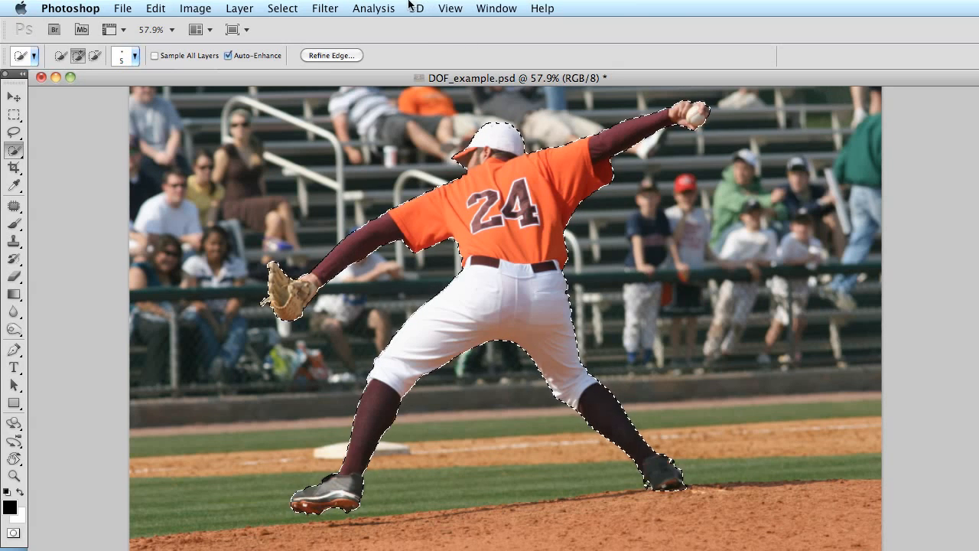
{"action": "left_click", "coordinate": [284, 8]}
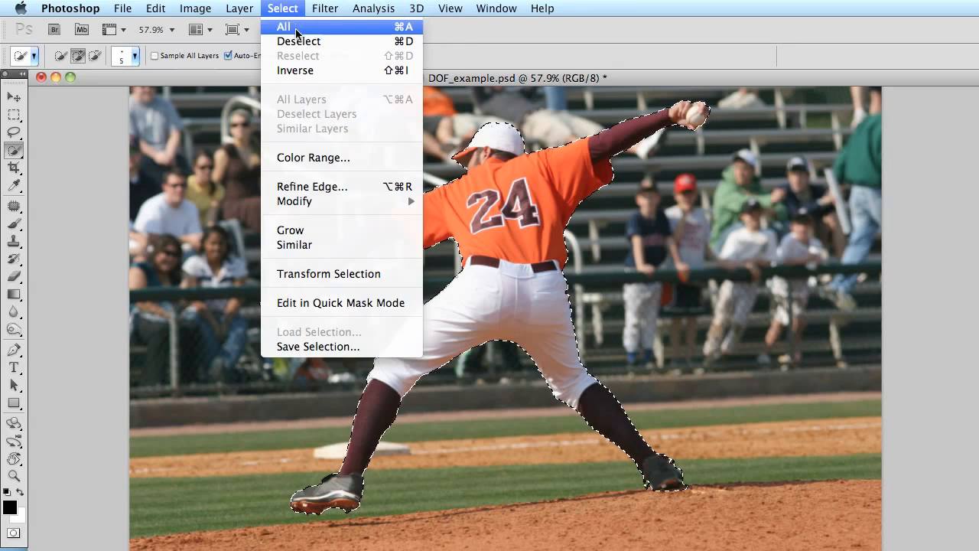
{"action": "left_click", "coordinate": [348, 350]}
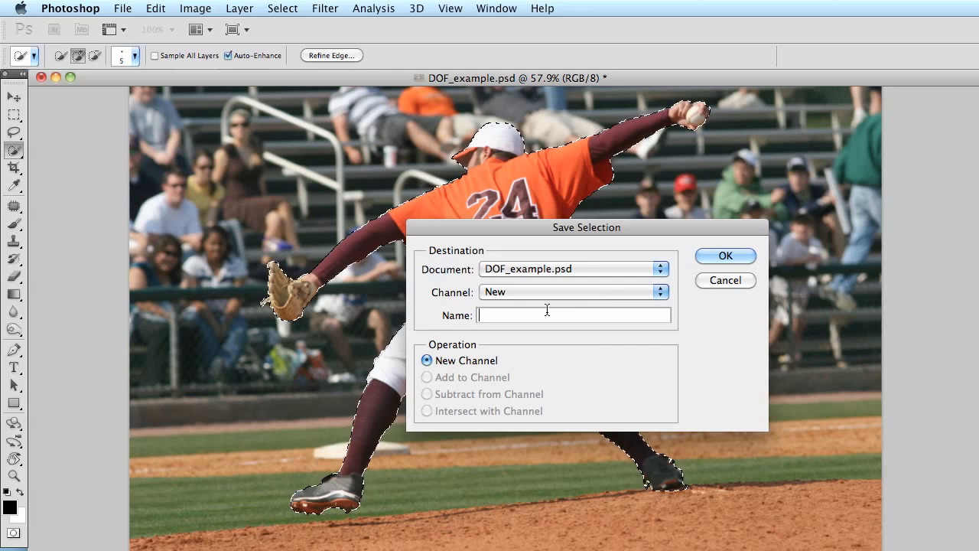
{"action": "type", "text": "Pitcher"}
{"action": "left_click", "coordinate": [714, 256]}
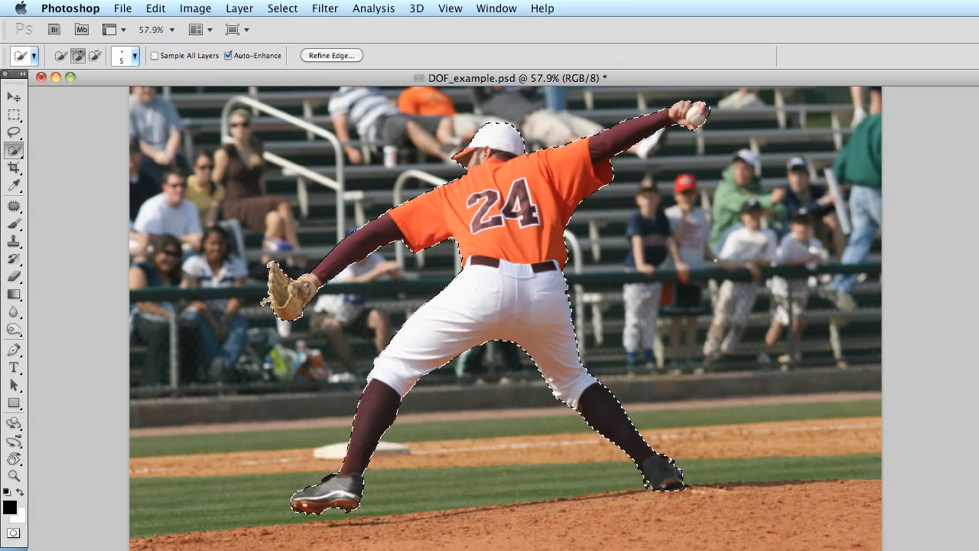
- Deselect the pitcher and reload the selection from the Pitcher channel's thumbnail
{"action": "key", "text": "super+d"}
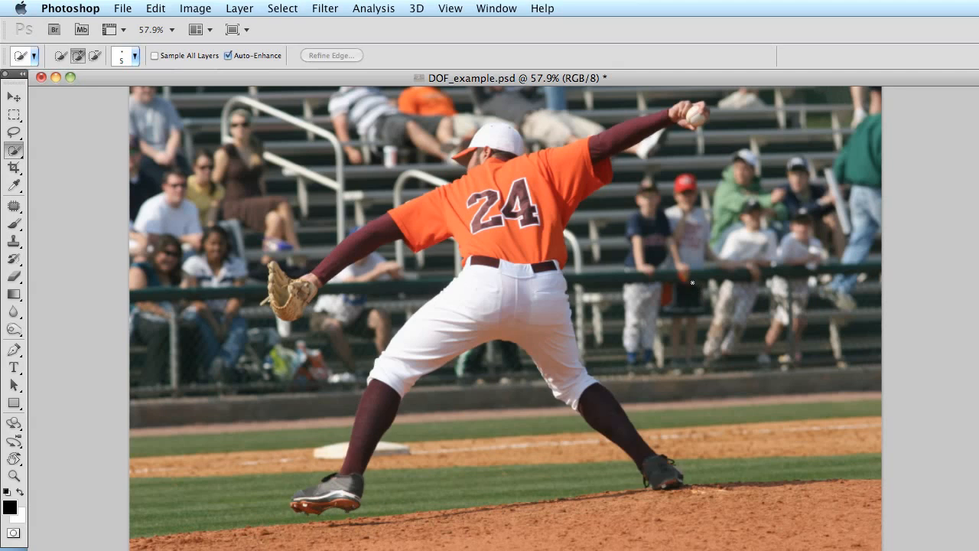
{"action": "left_click_drag", "start_coordinate": [978, 101], "coordinate": [696, 91]}
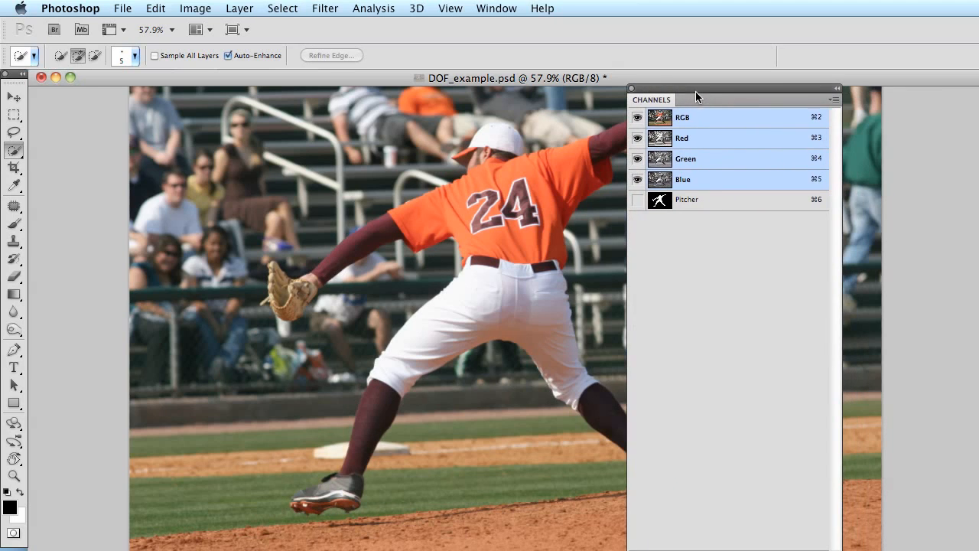
{"action": "left_click", "coordinate": [660, 203], "text": "super"}
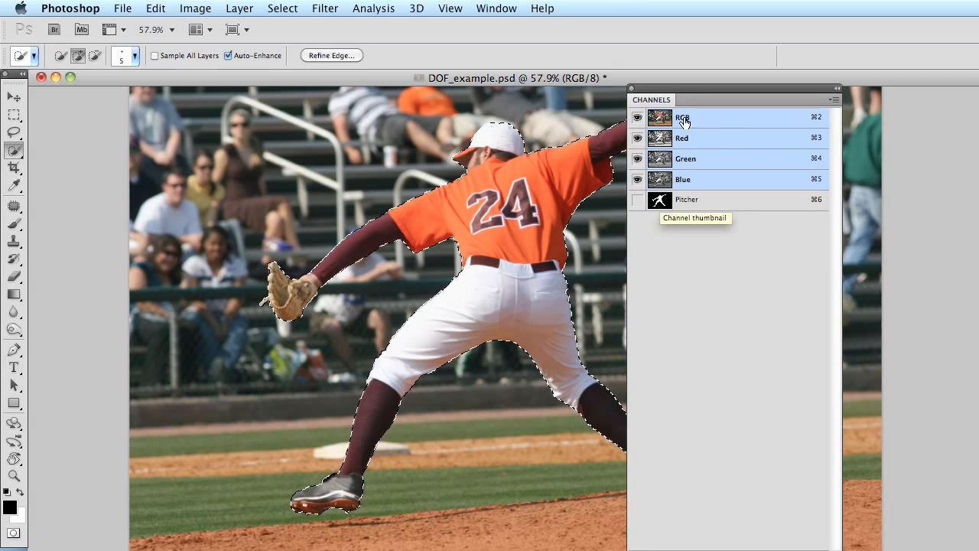
{"action": "left_click_drag", "start_coordinate": [686, 88], "coordinate": [978, 90]}
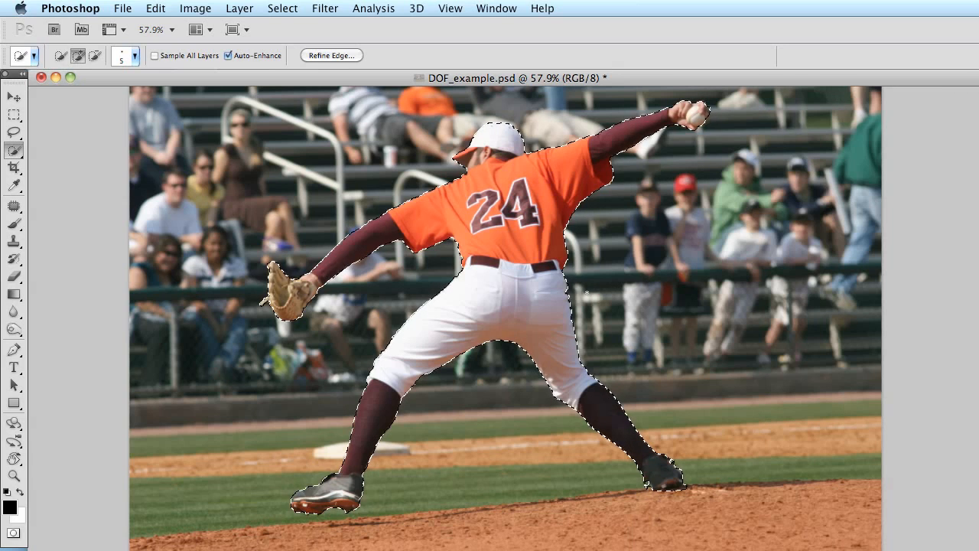
- Deselect the pitcher and load the saved Pitcher channel as a new selection with the Load Selection command
{"action": "key", "text": "super+d"}
{"action": "left_click", "coordinate": [291, 9]}
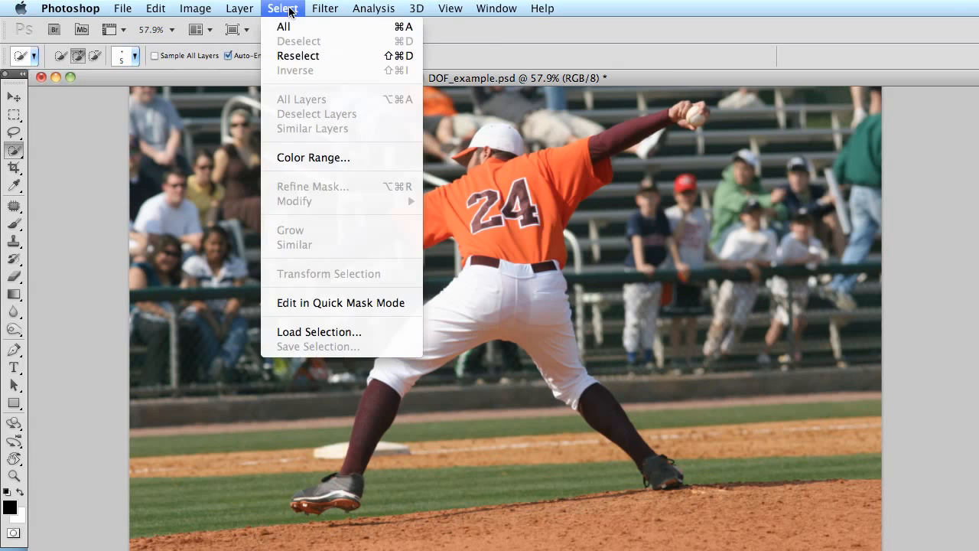
{"action": "left_click", "coordinate": [353, 334]}
{"action": "left_click", "coordinate": [401, 216]}
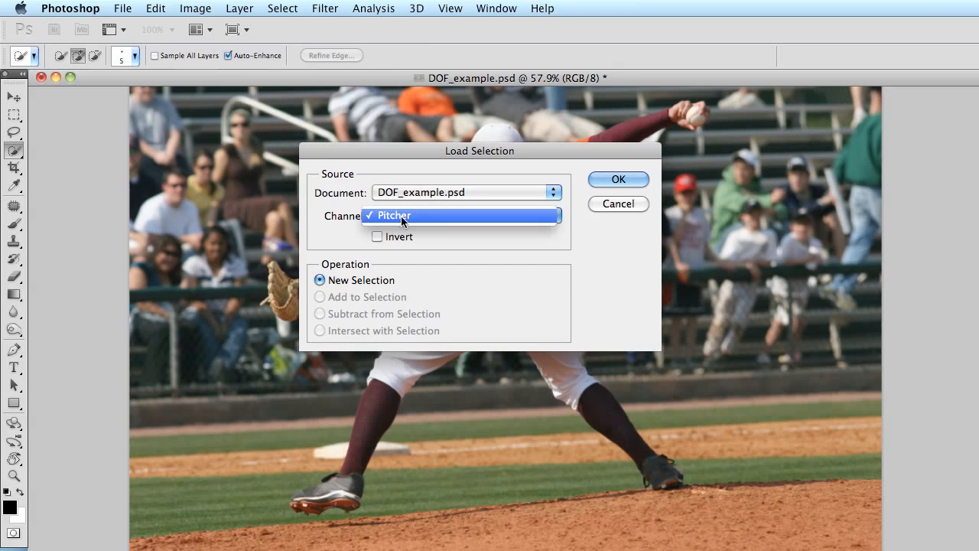
{"action": "left_click", "coordinate": [394, 216]}
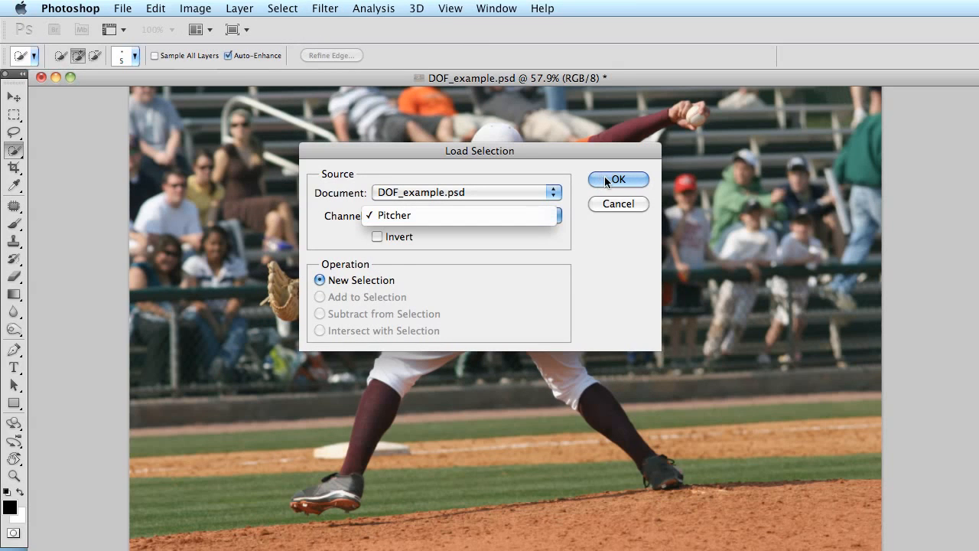
{"action": "left_click", "coordinate": [606, 180]}
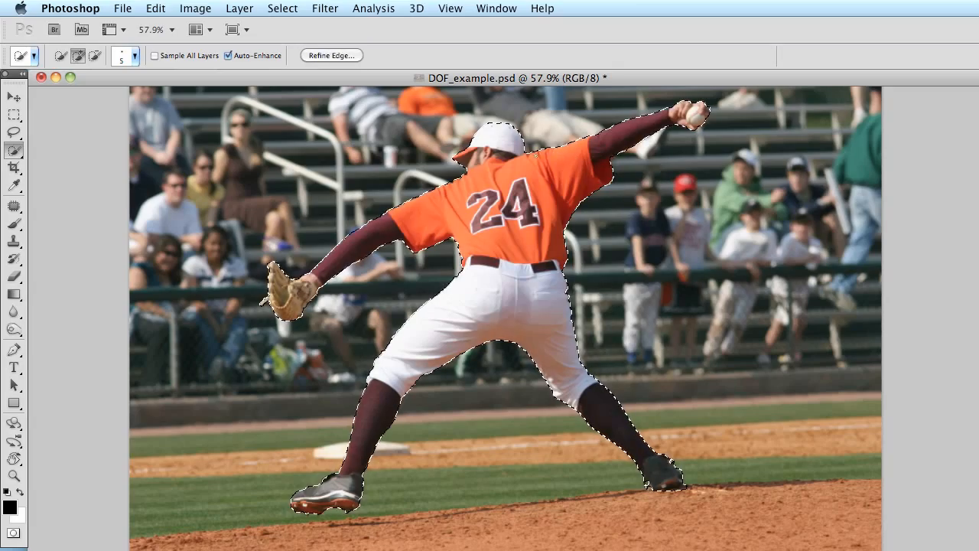